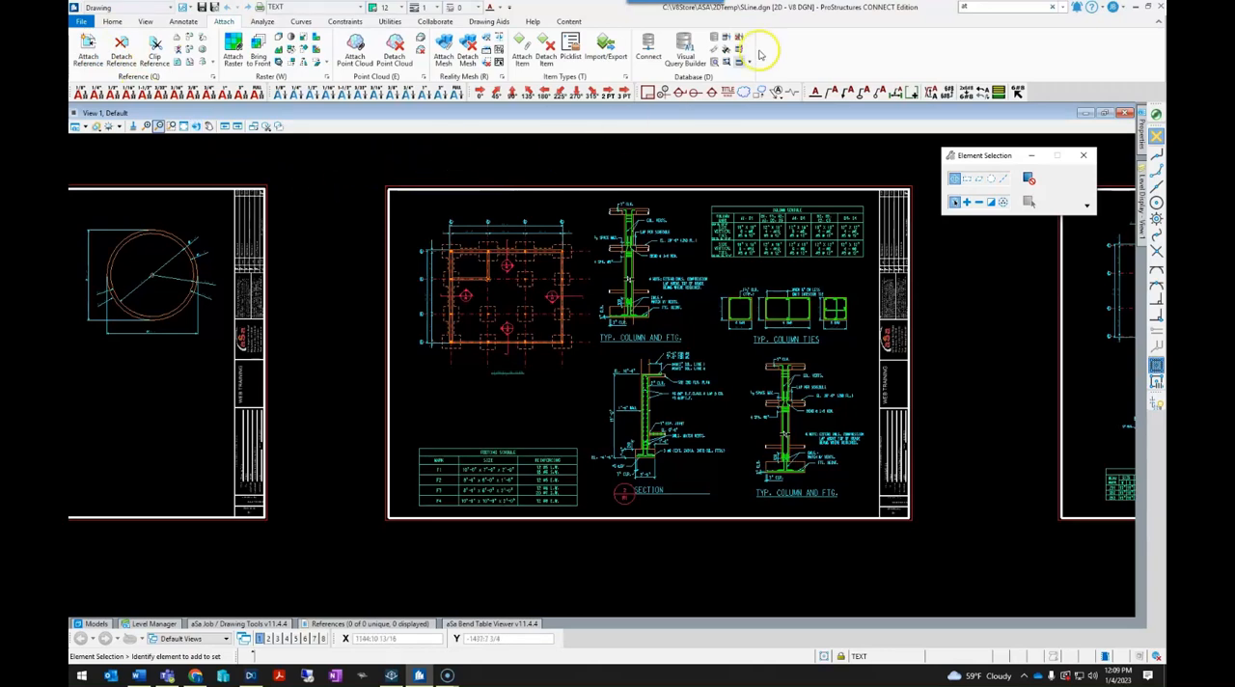
- Search the available commands for "attac"
click(969, 8)
text(at)
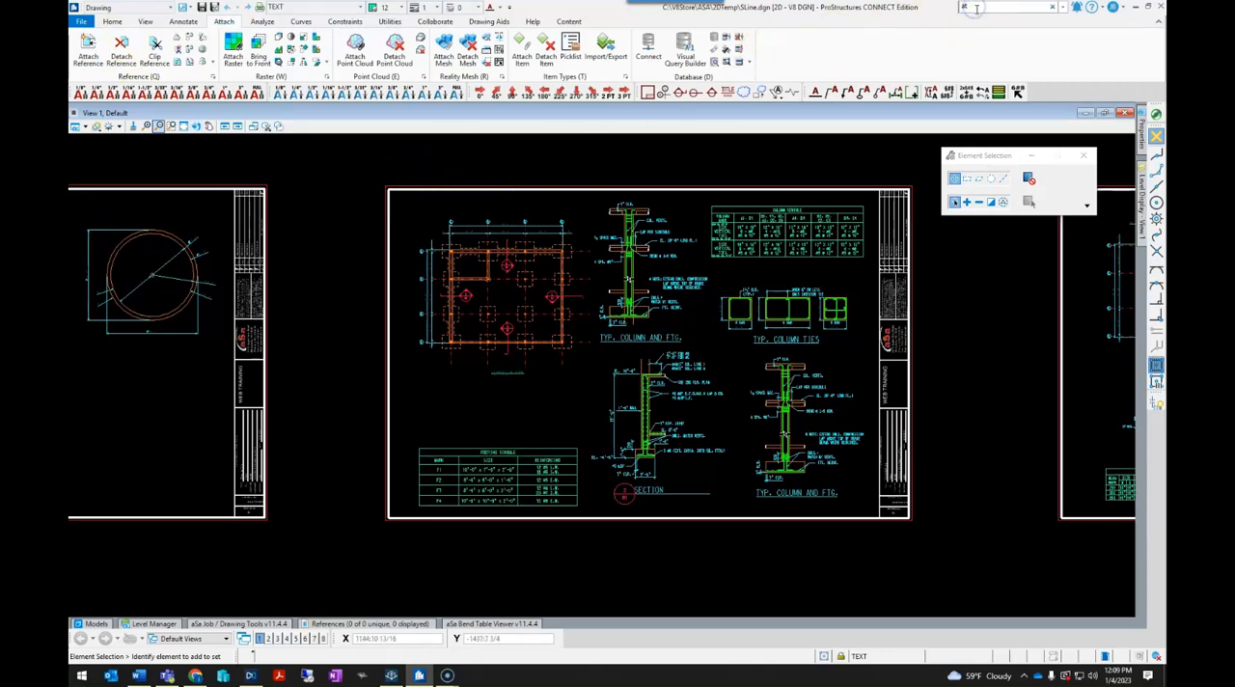
text(tac)
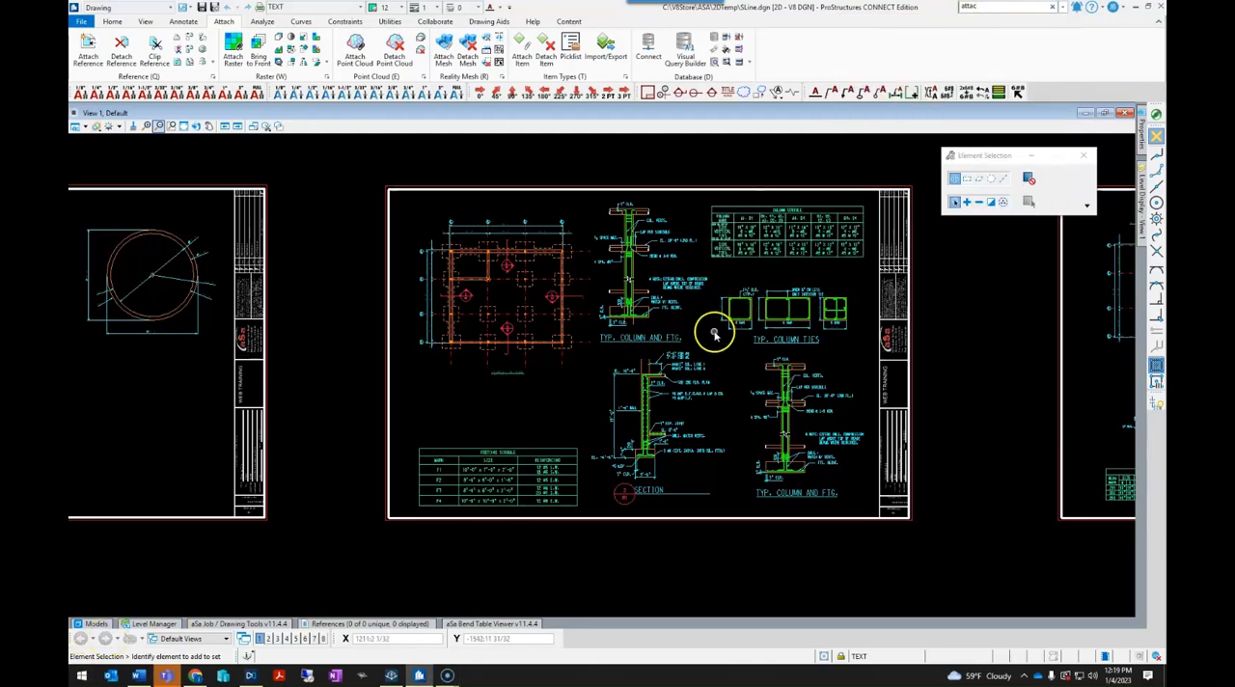
- Choose EMC-Sheet - S-100 - FOUNDATION PLAN.dwg as a reference to attach, using the Interactive attachment method
click(377, 625)
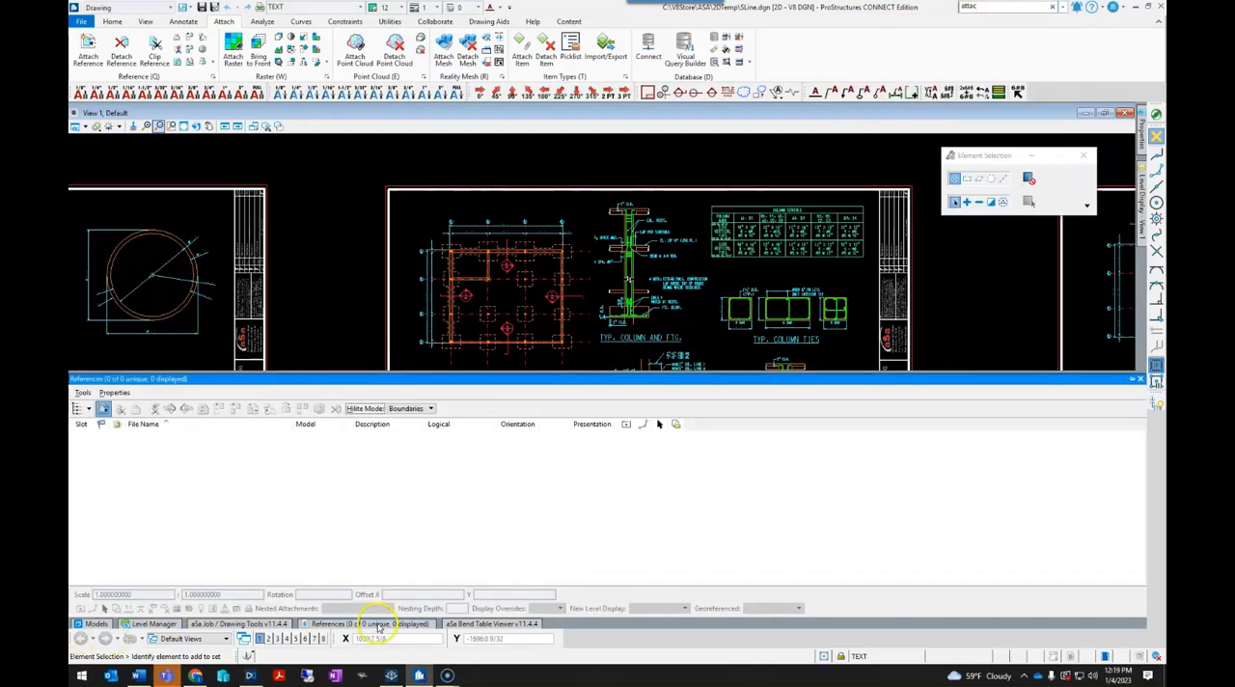
click(84, 392)
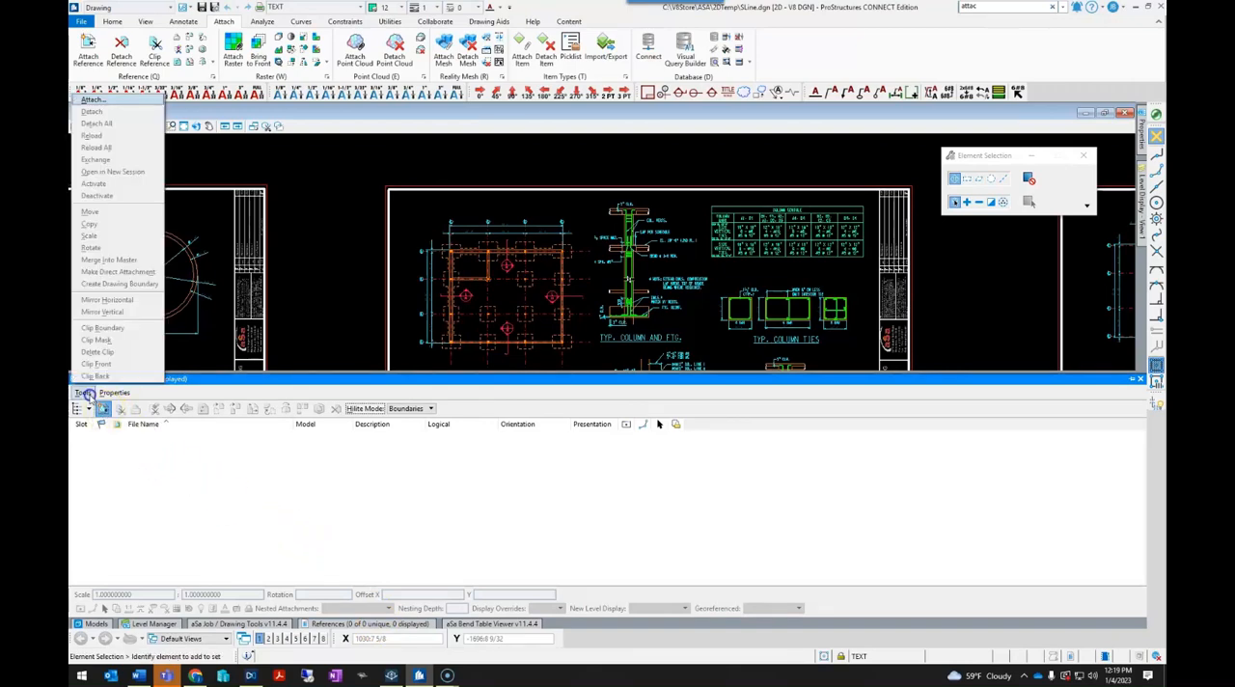
click(94, 101)
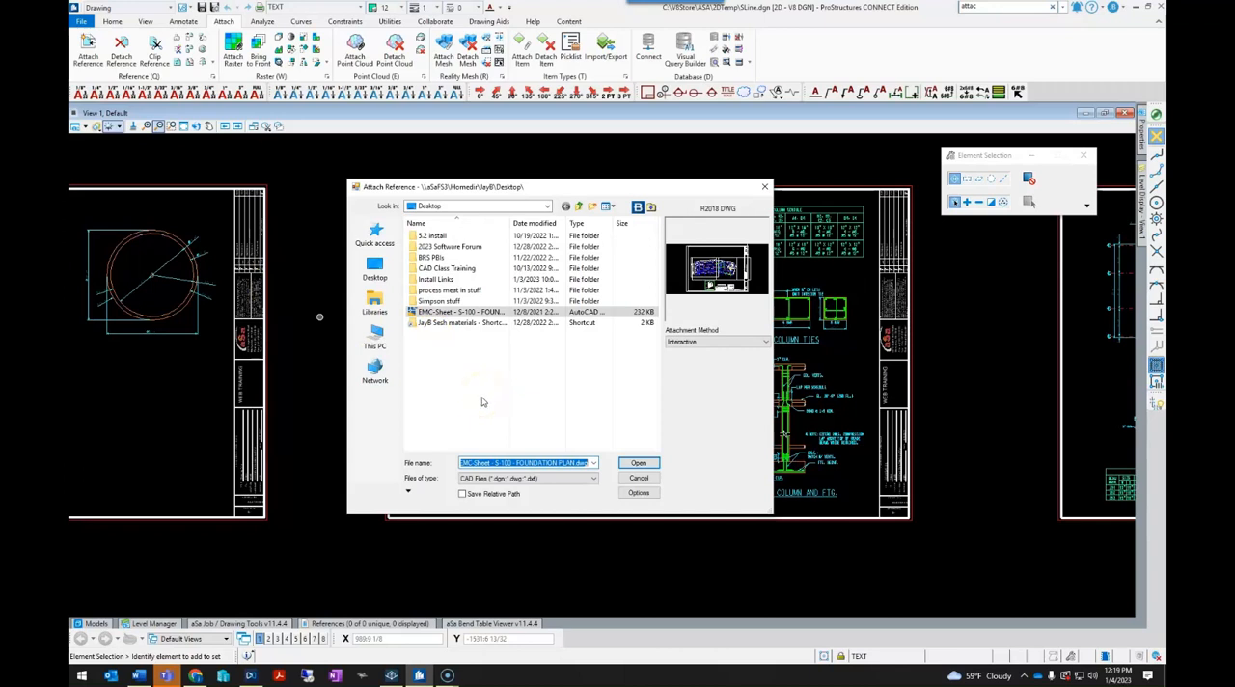
click(461, 314)
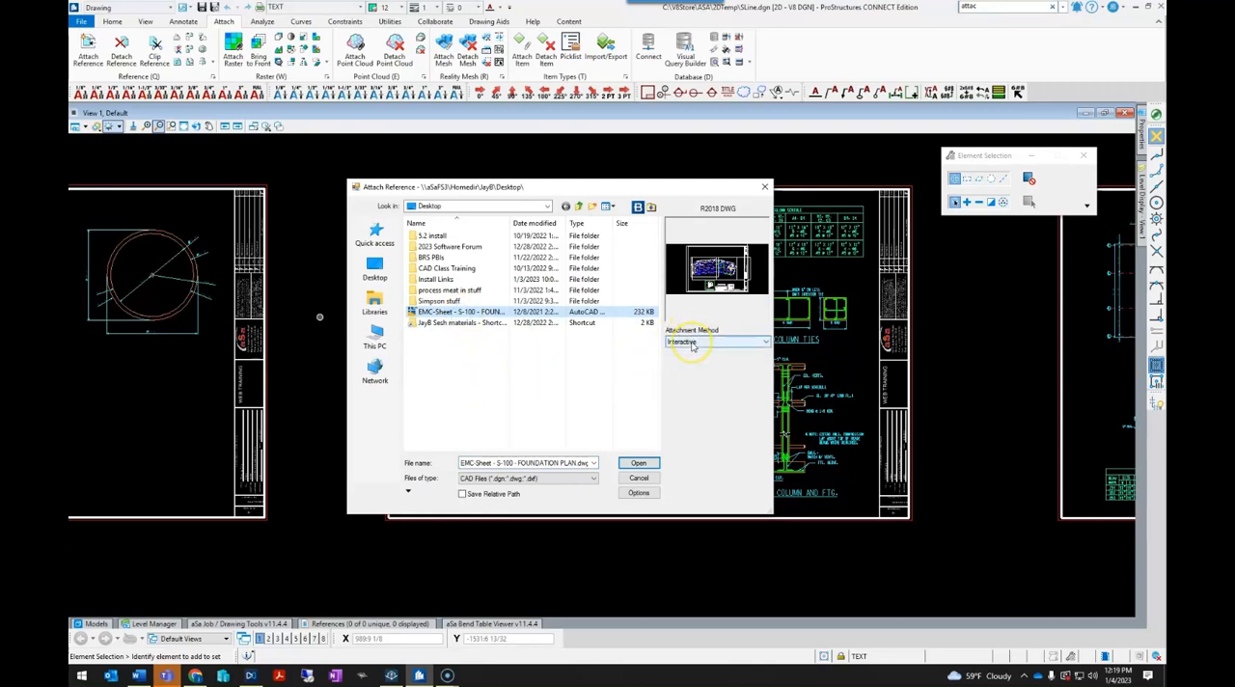
click(642, 463)
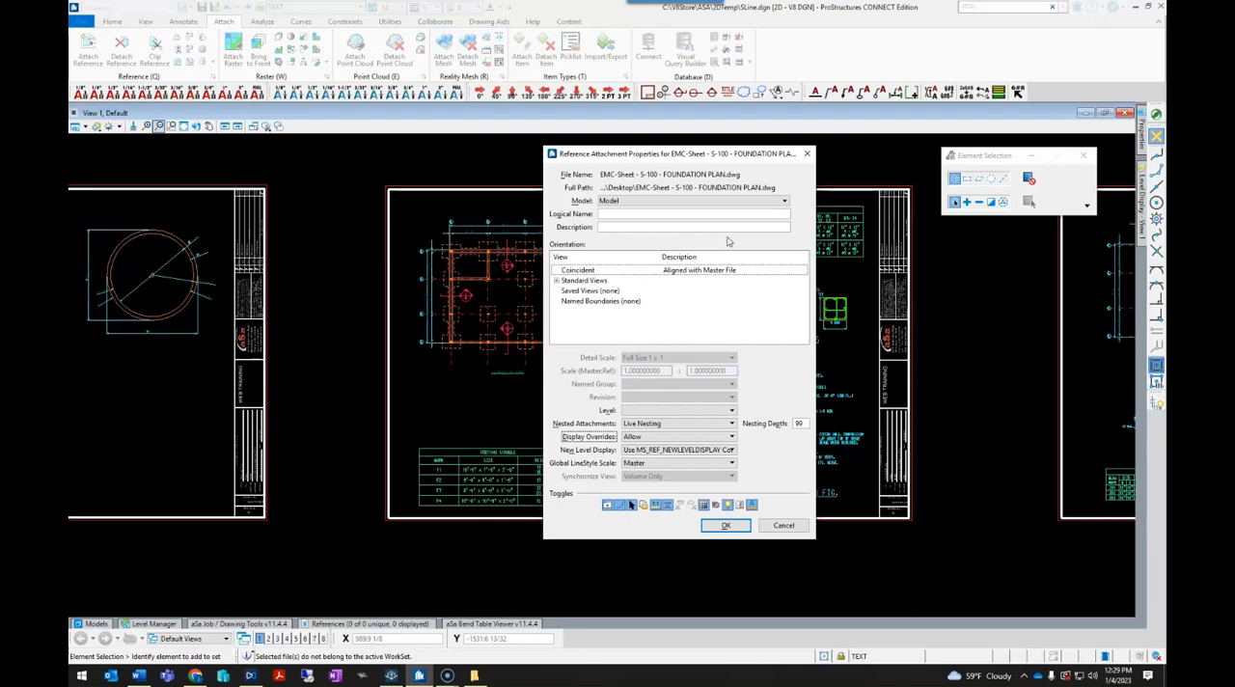
- Set the reference attachment to use the Model model with the standard Top view orientation
click(624, 202)
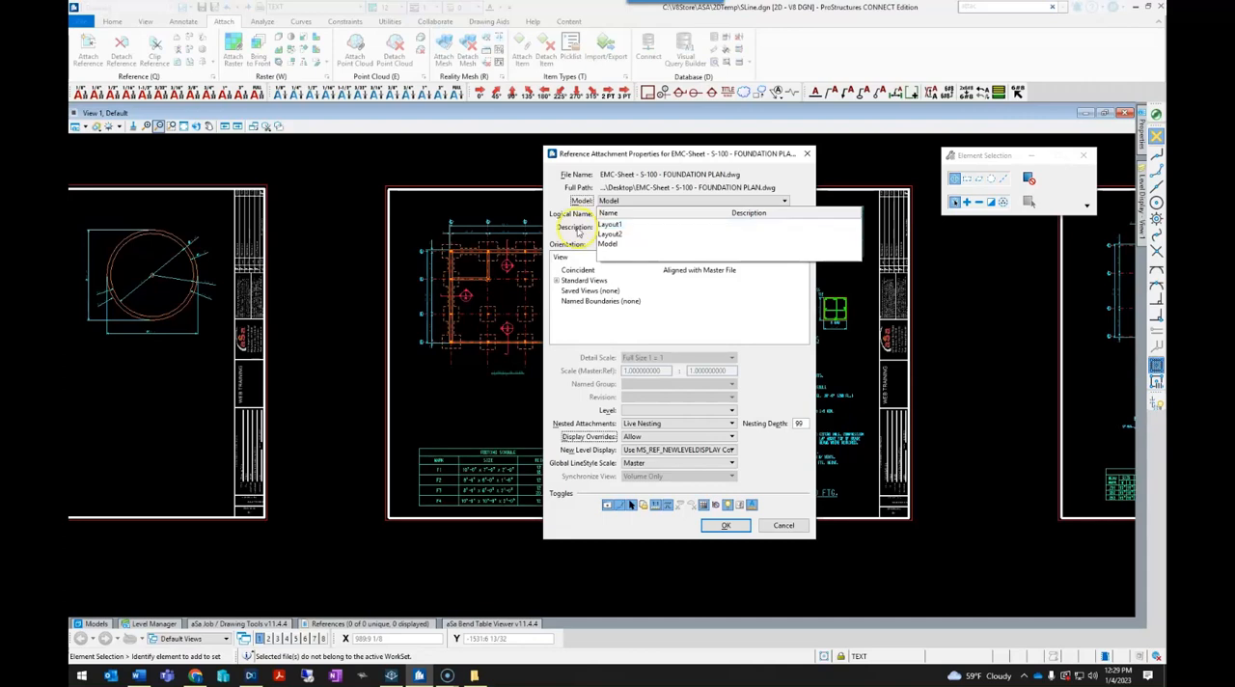
click(610, 227)
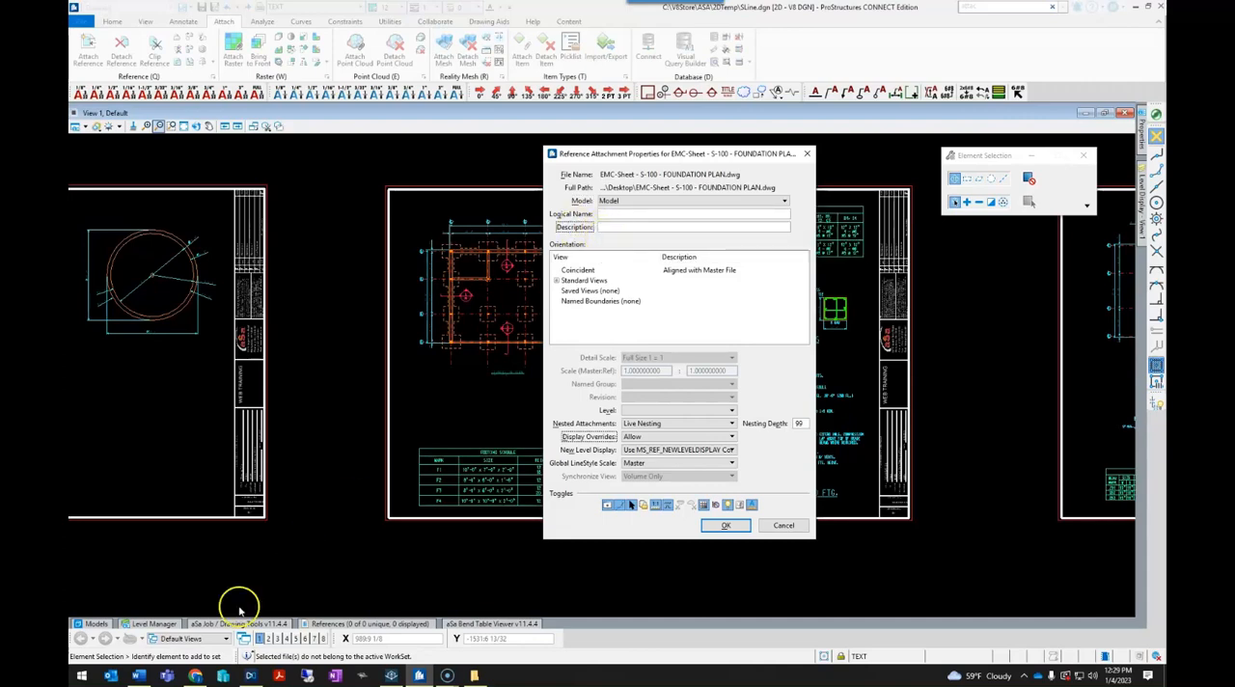
click(599, 244)
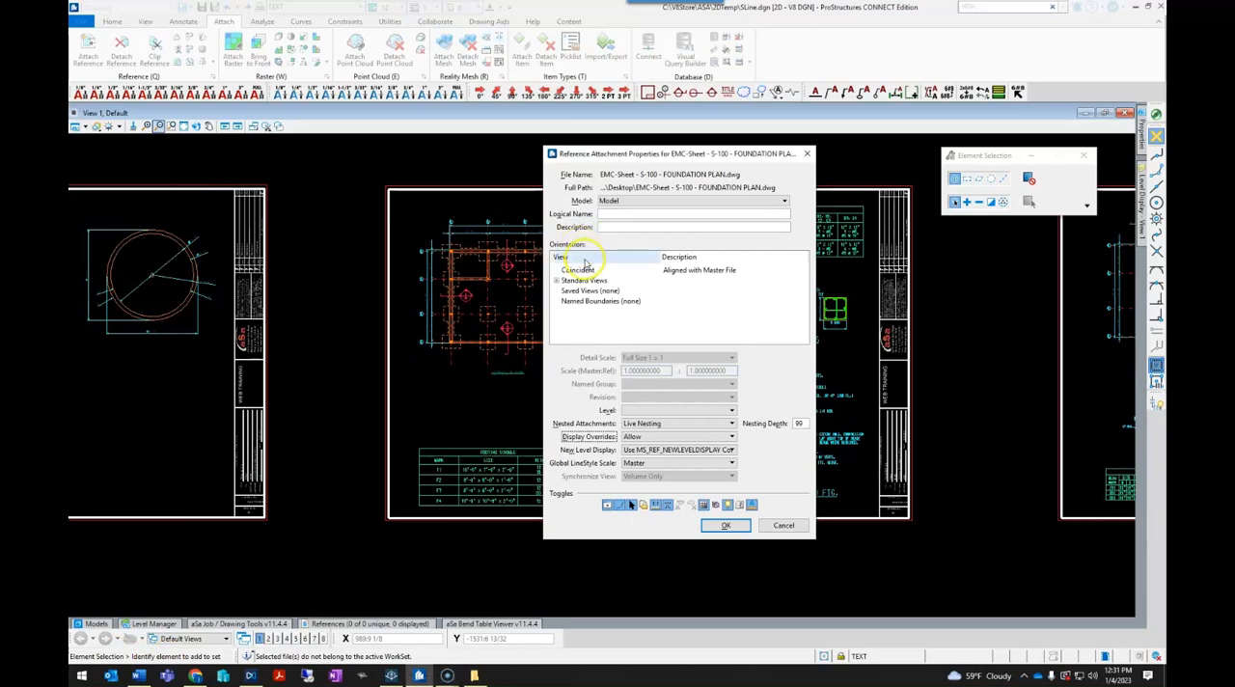
click(556, 281)
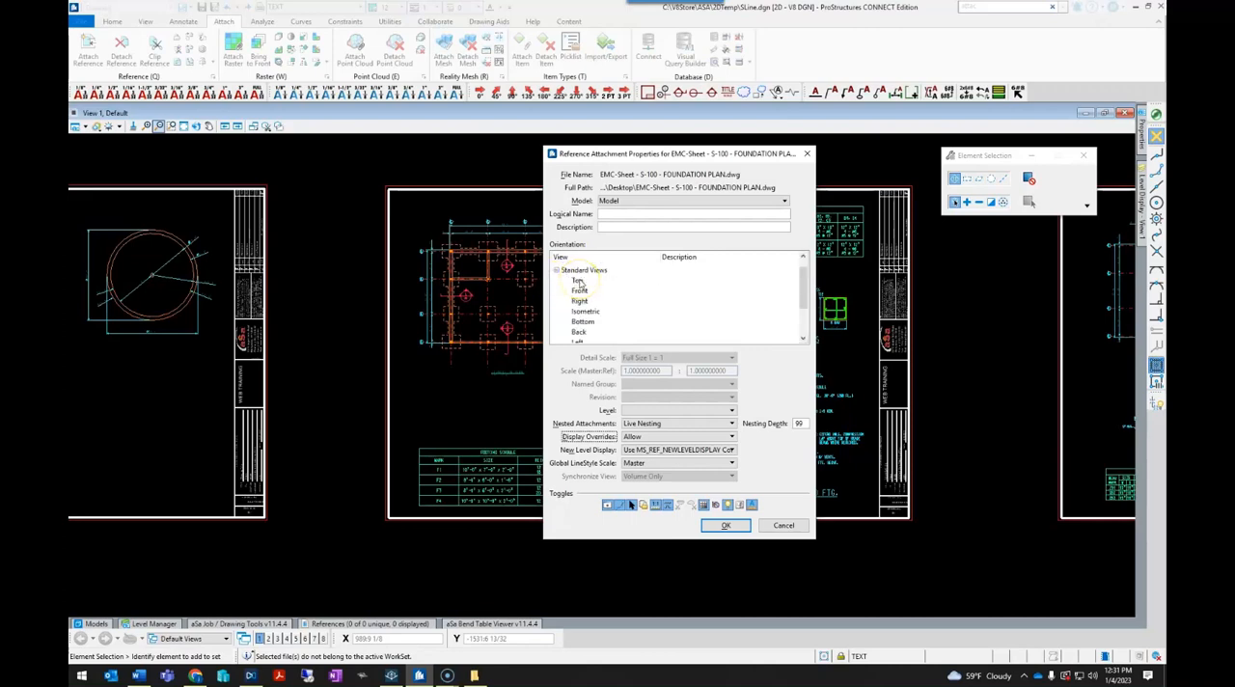
click(579, 280)
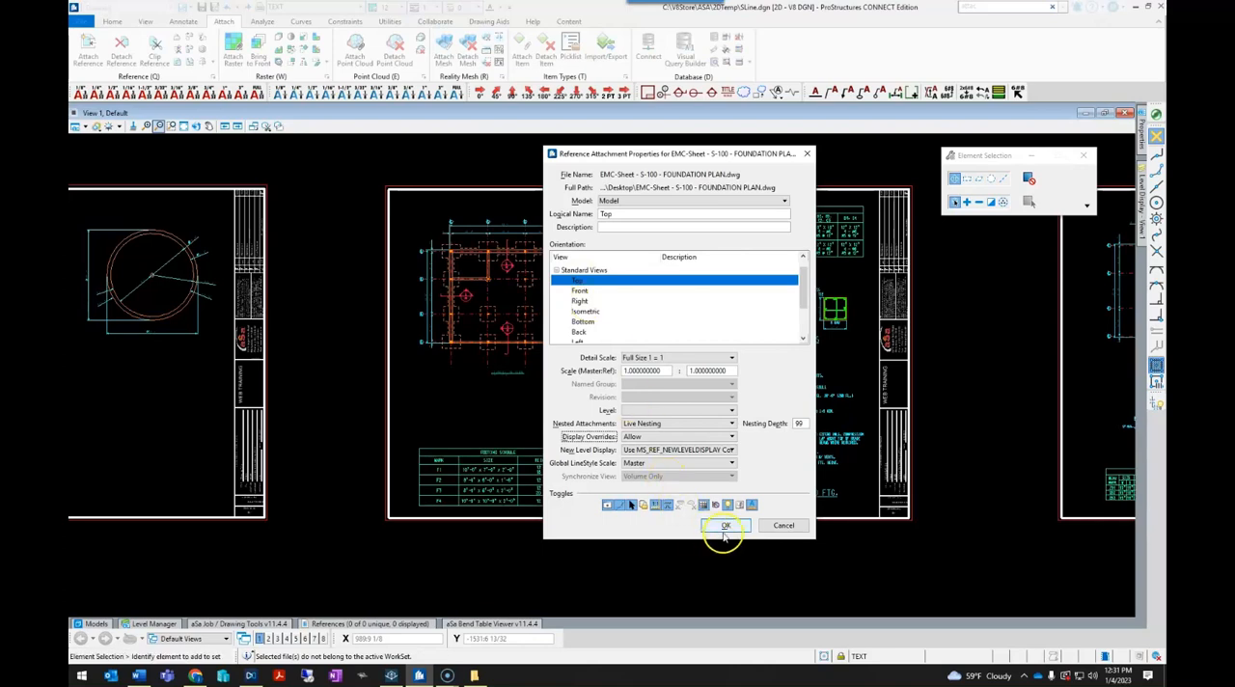
- Accept the attachment properties and place the foundation plan reference in the empty space above the first two sheets
click(335, 379)
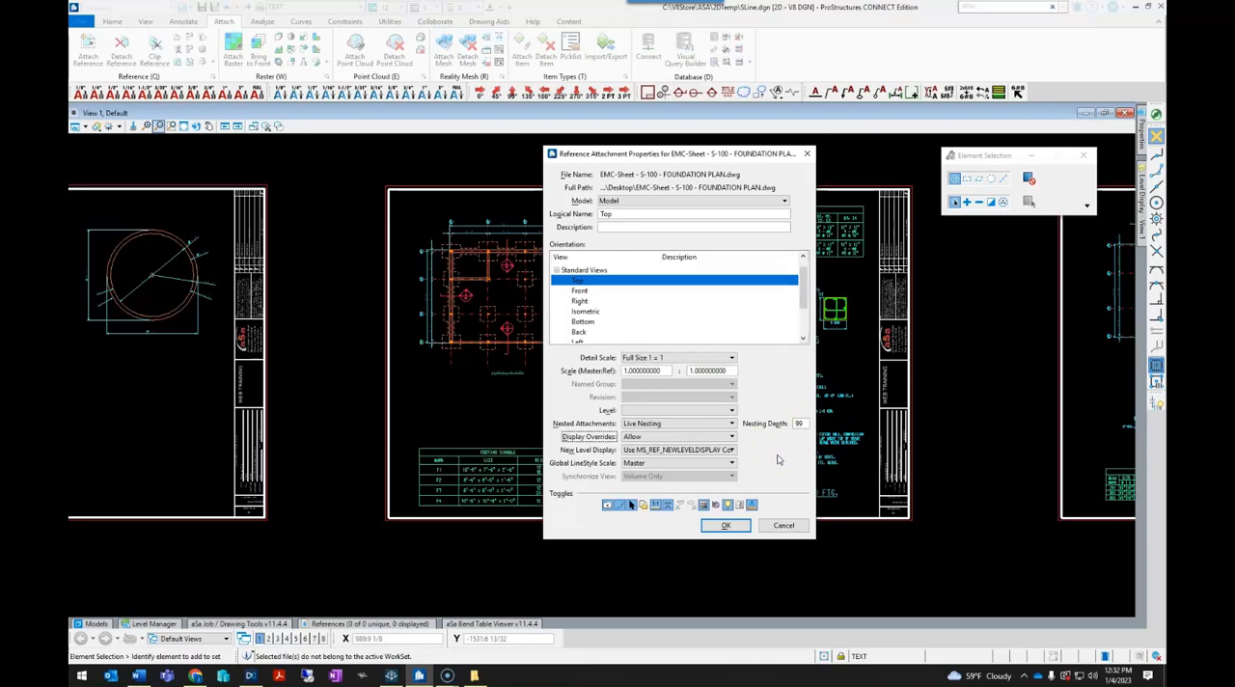
click(797, 425)
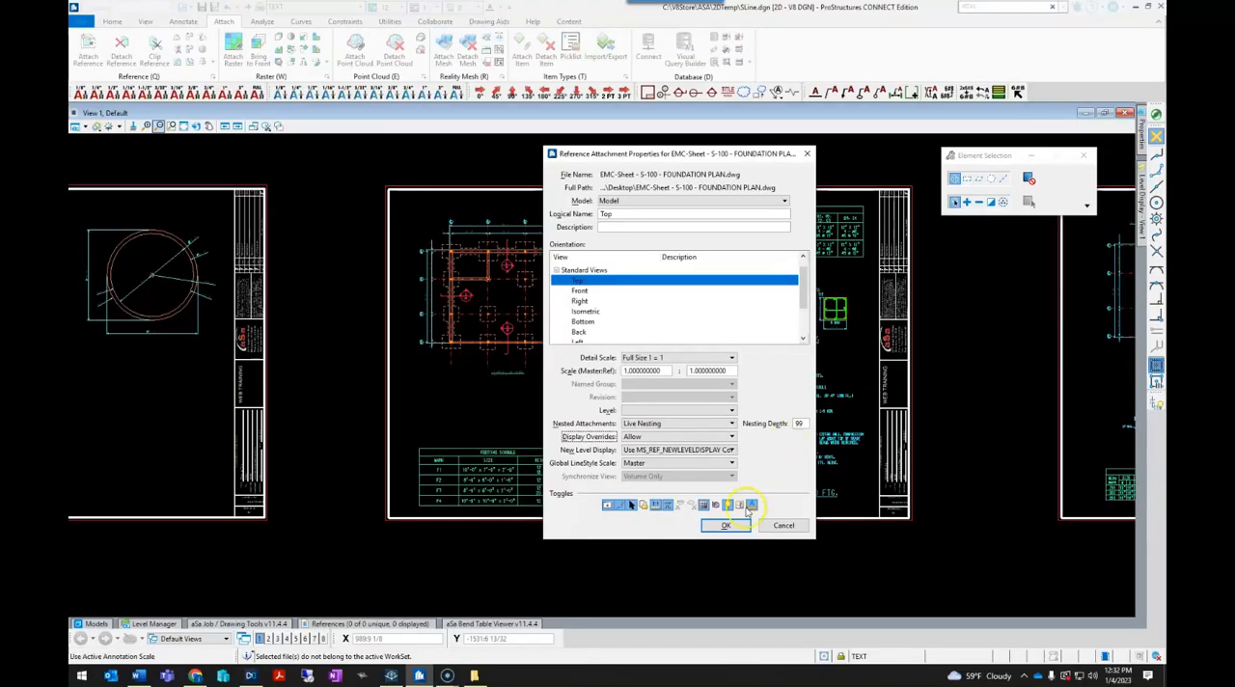
click(725, 525)
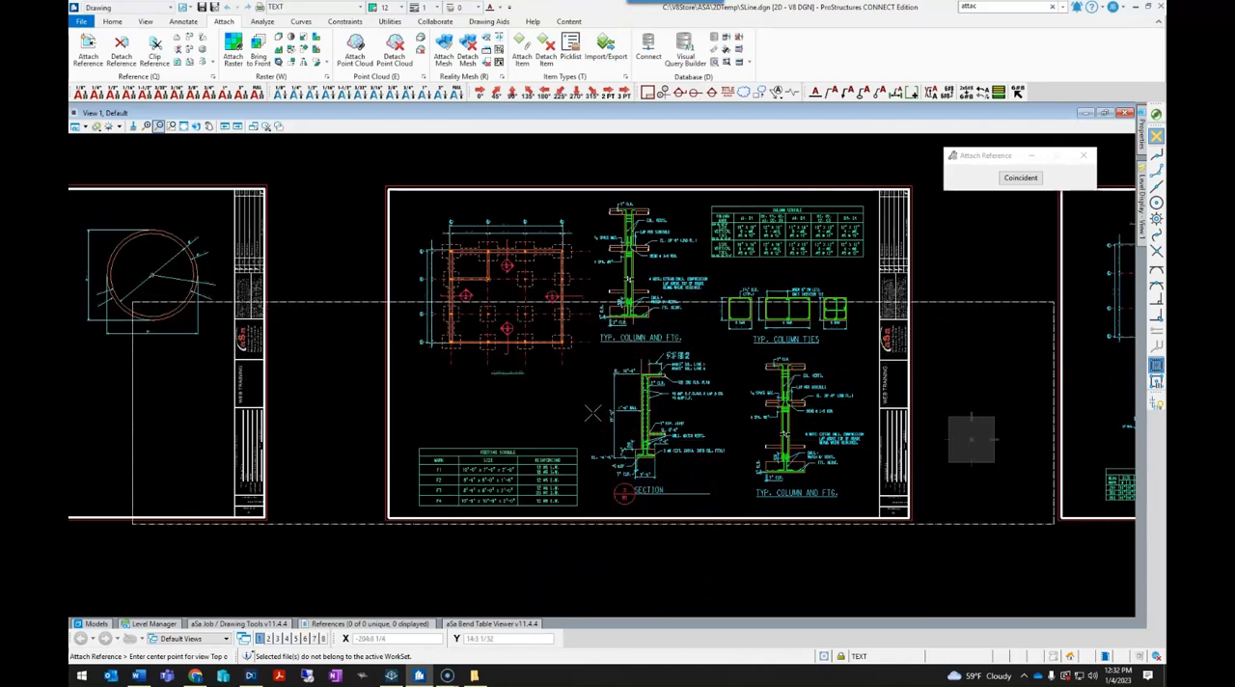
scroll(592, 412, down, 3)
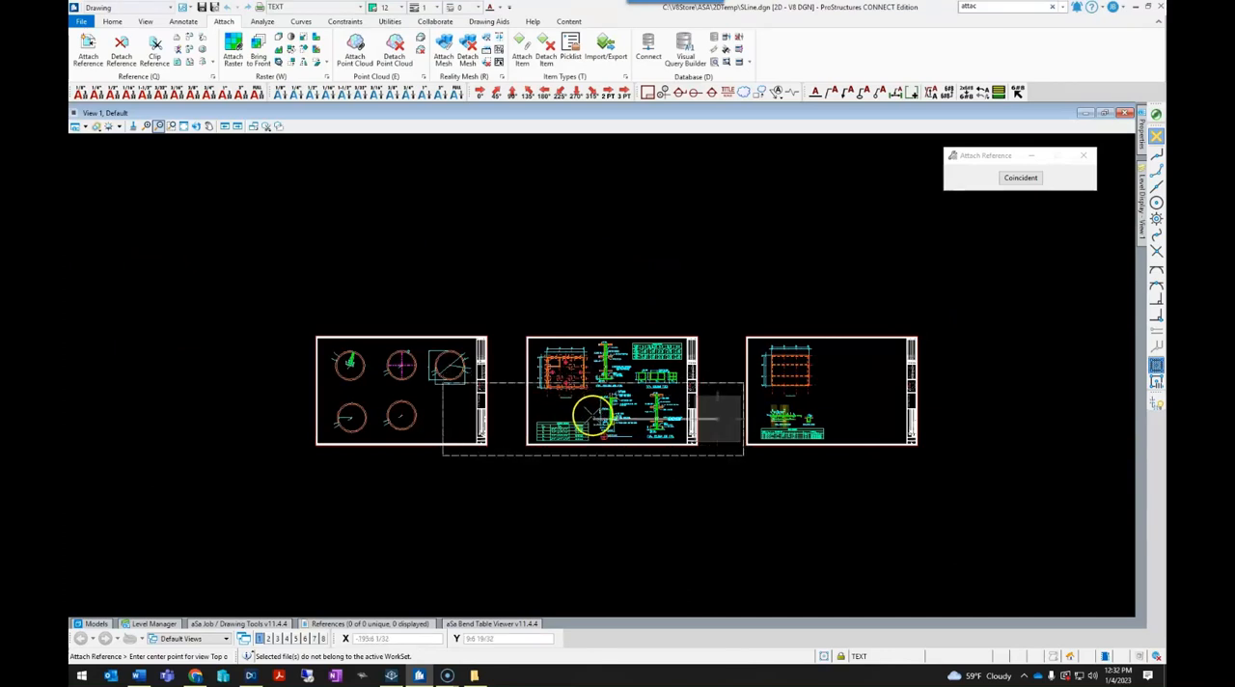
click(463, 249)
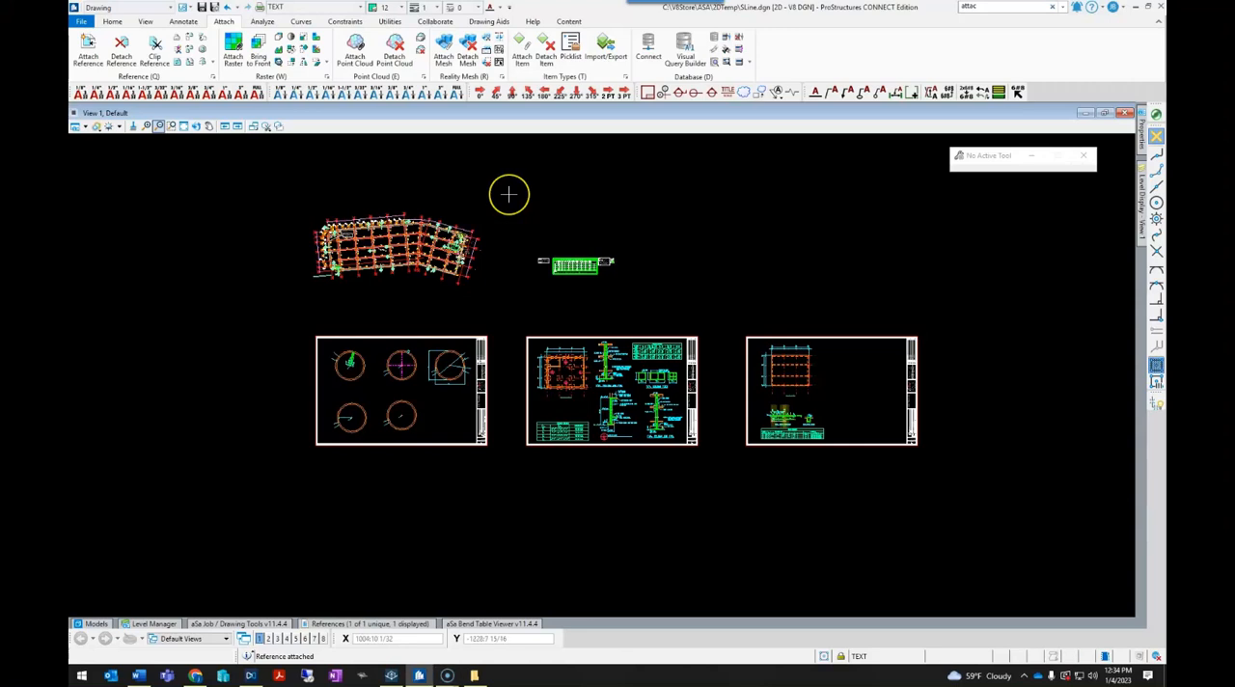
- Return to element selection and select all elements of the attached foundation plan reference, including the separate schedule graphics
click(503, 195)
right_click(503, 195)
click(545, 204)
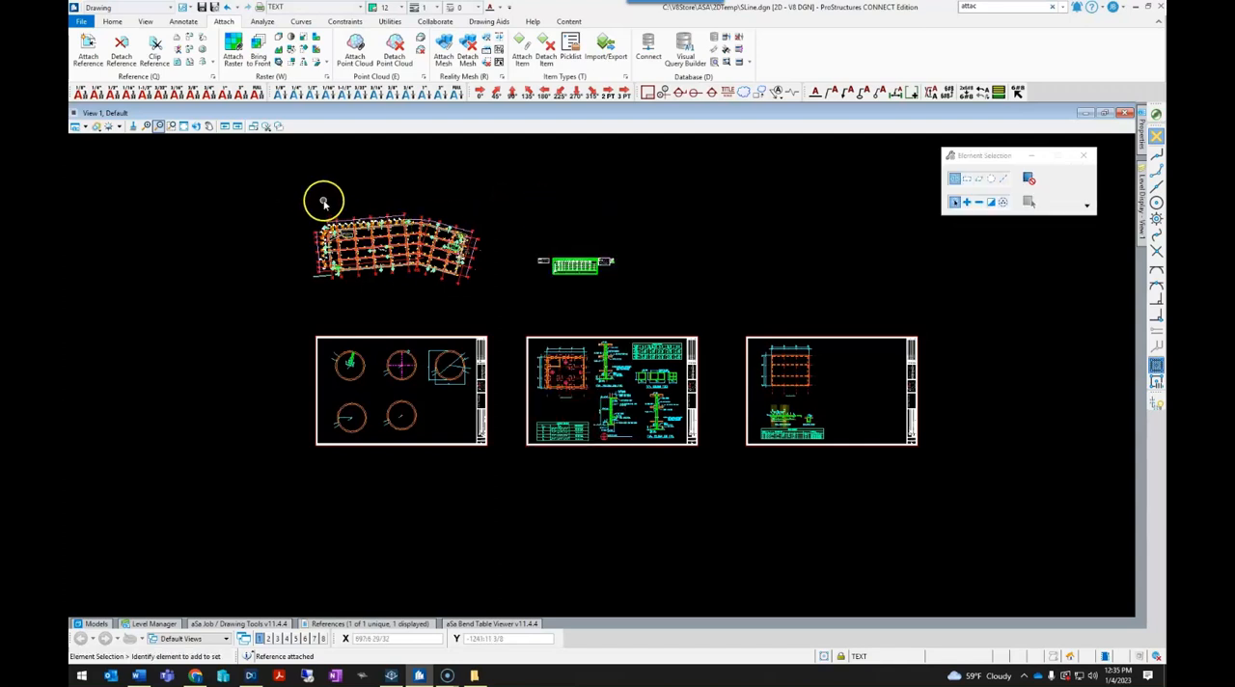
mouse_move(277, 187)
mouse_down()
mouse_move(294, 216)
mouse_move(637, 301)
mouse_up()
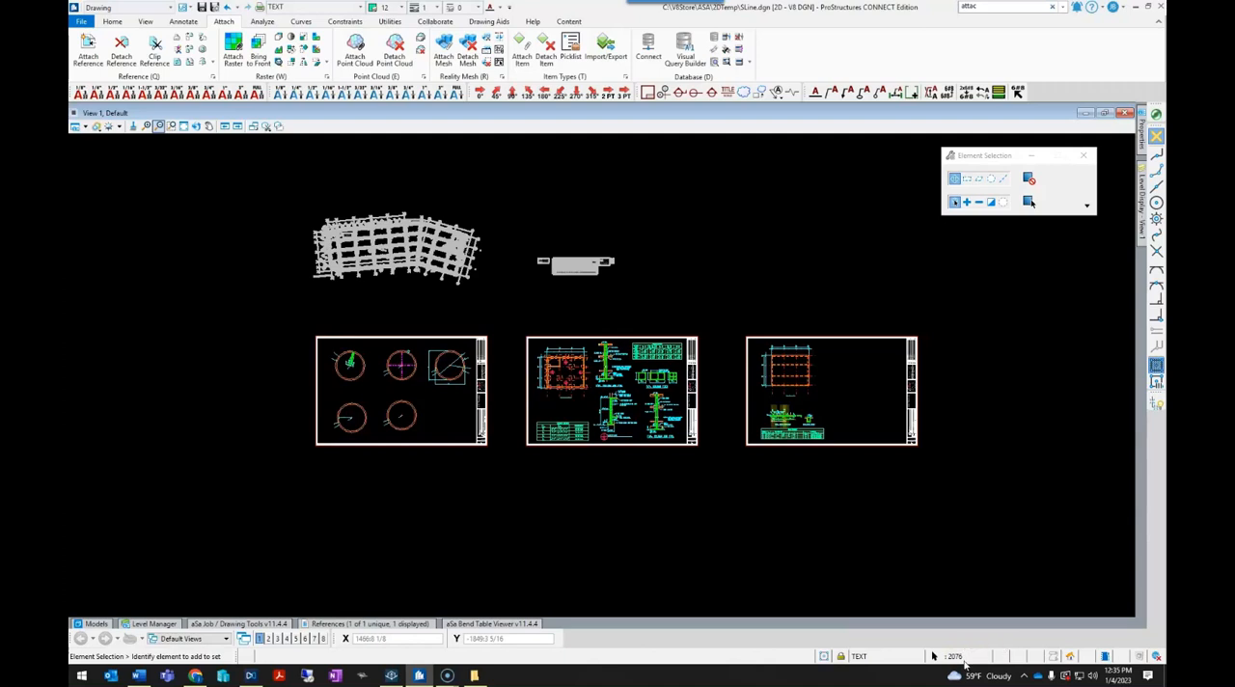
click(573, 540)
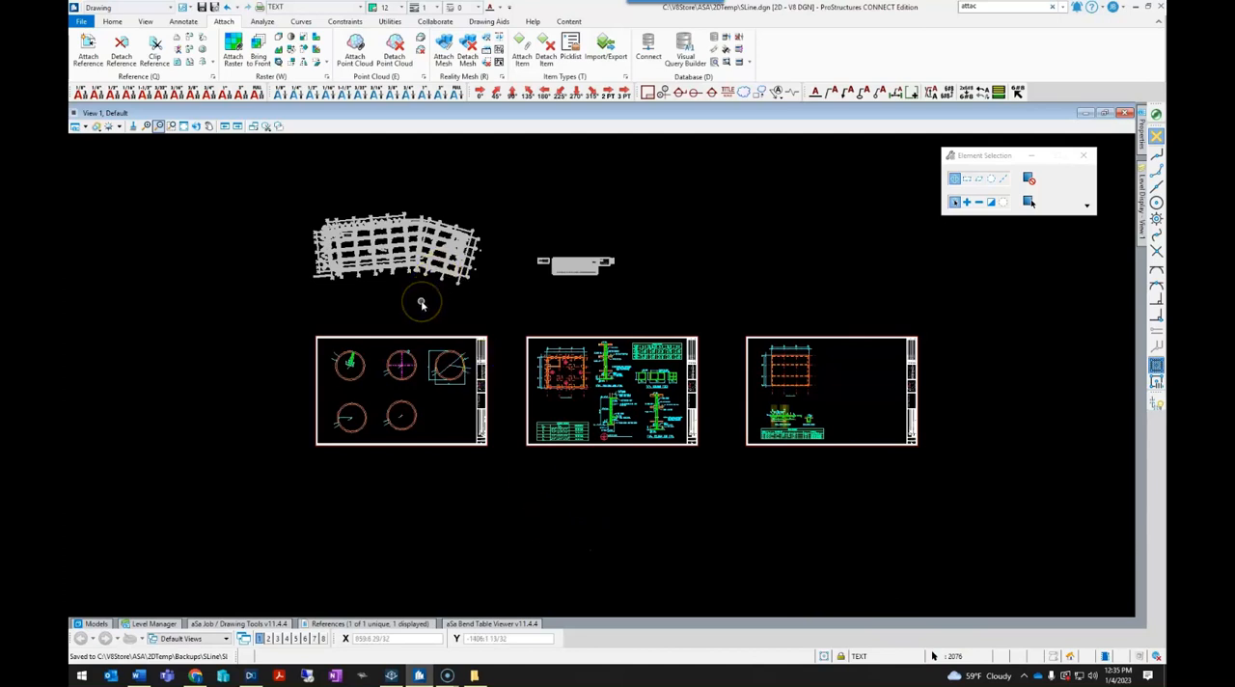
- Copy the selected reference elements into the active drawing, placing one copy above and to the right of the reference
right_click(367, 307)
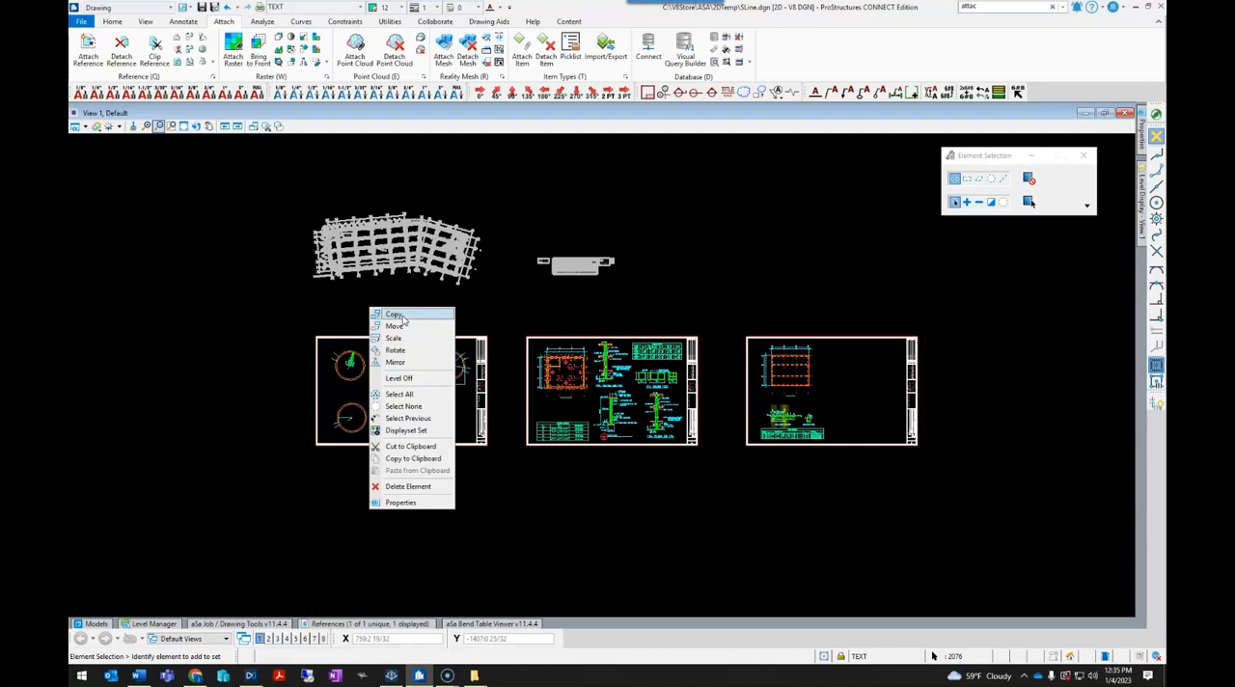
click(398, 314)
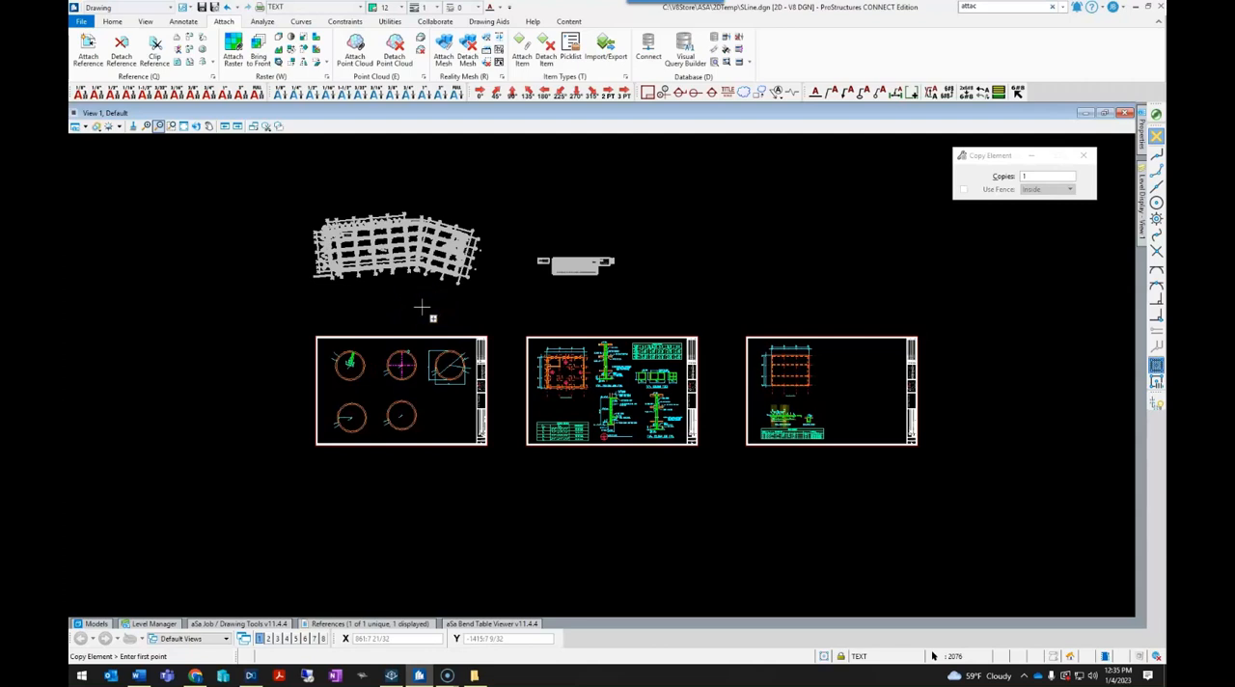
click(409, 303)
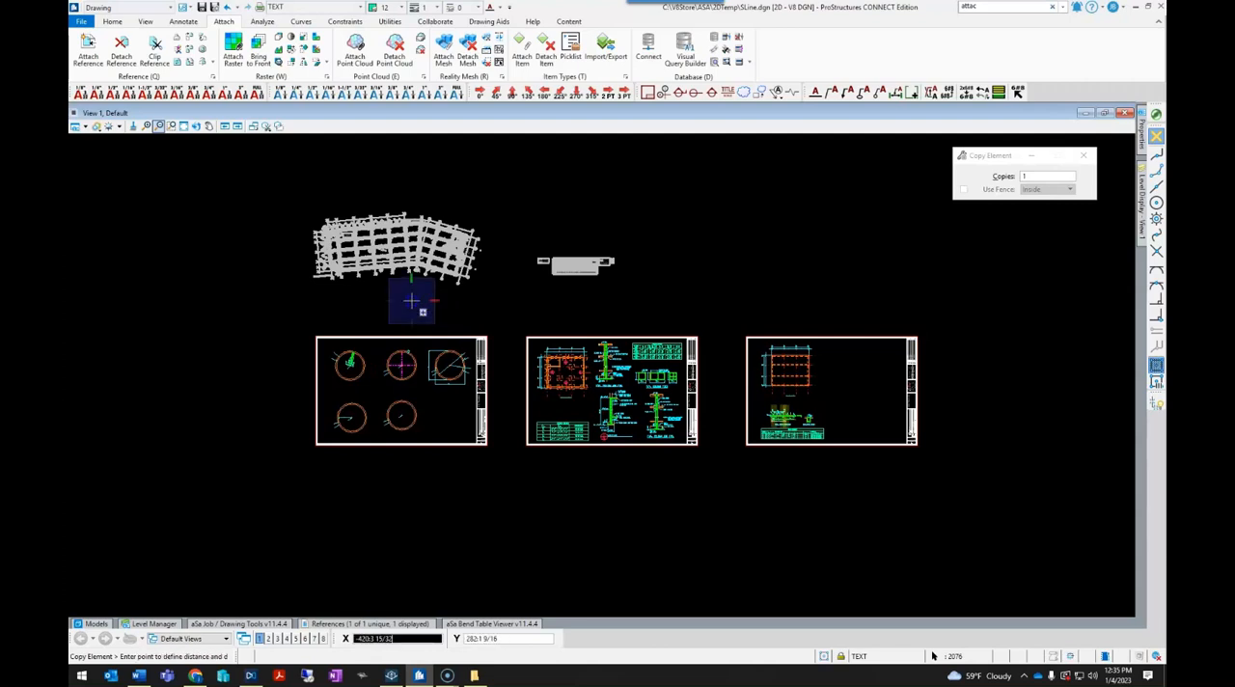
click(378, 311)
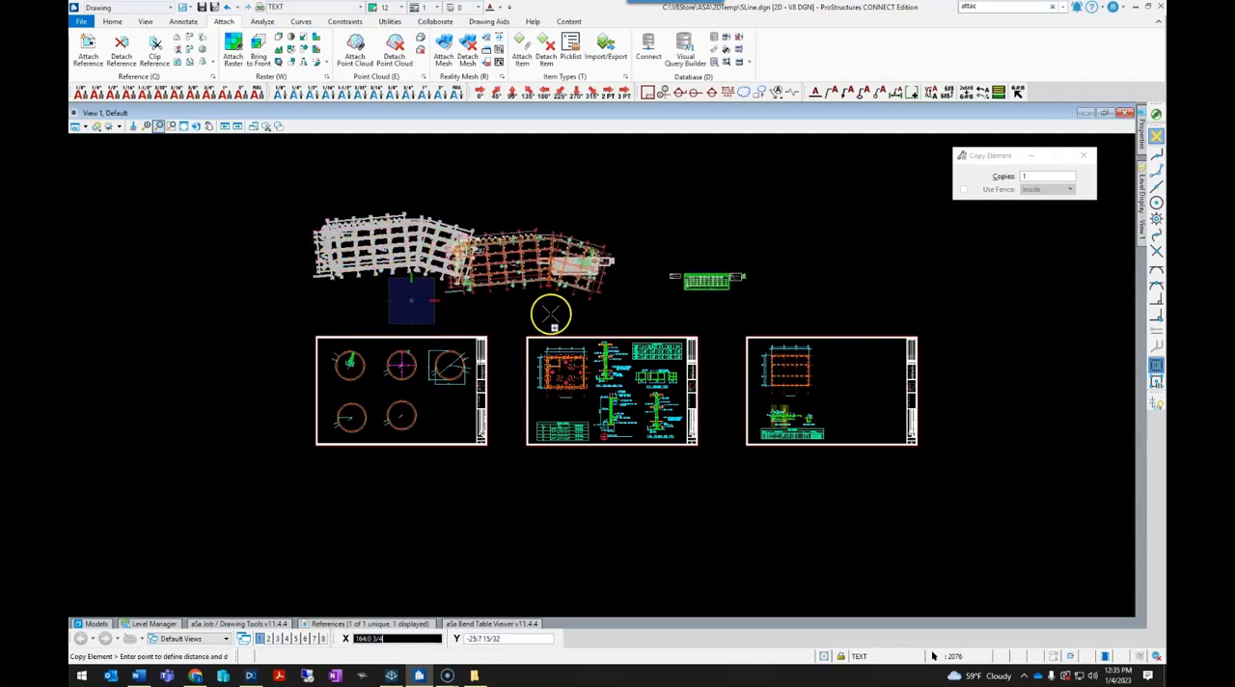
click(712, 235)
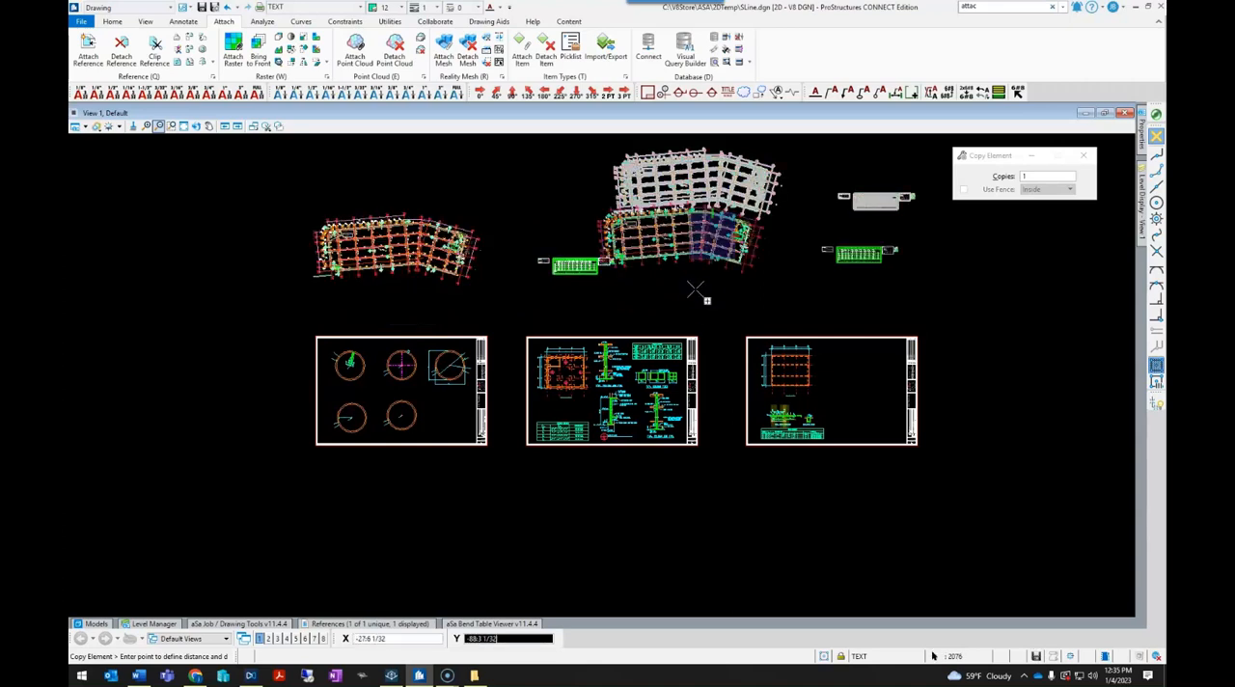
right_click(686, 292)
key(Escape)
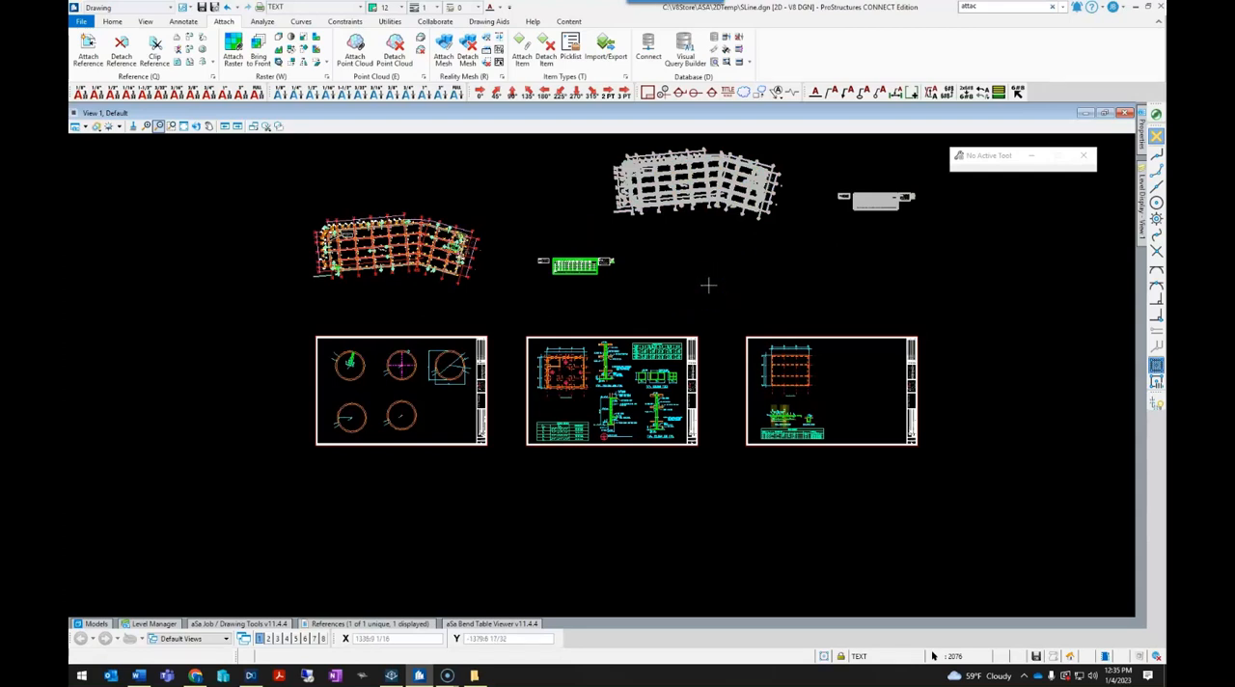
- Detach the EMC-Sheet - S-100 - FOUNDATION PLAN.dwg reference from the drawing
click(379, 625)
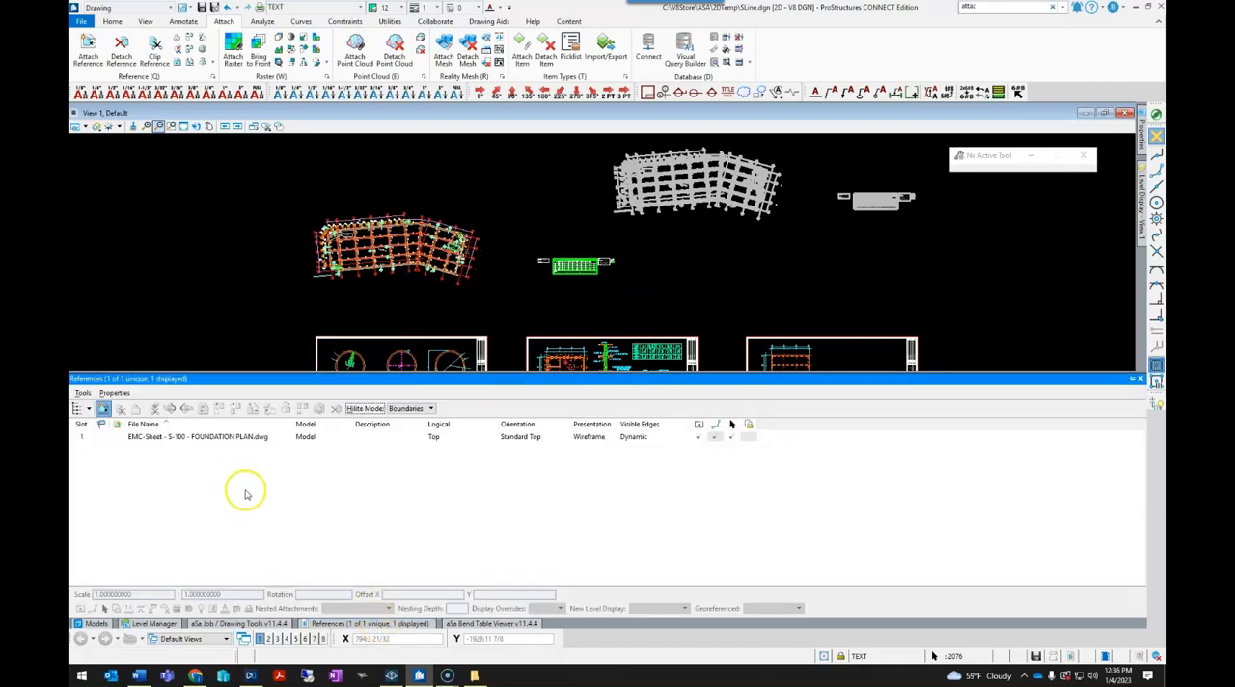
click(208, 438)
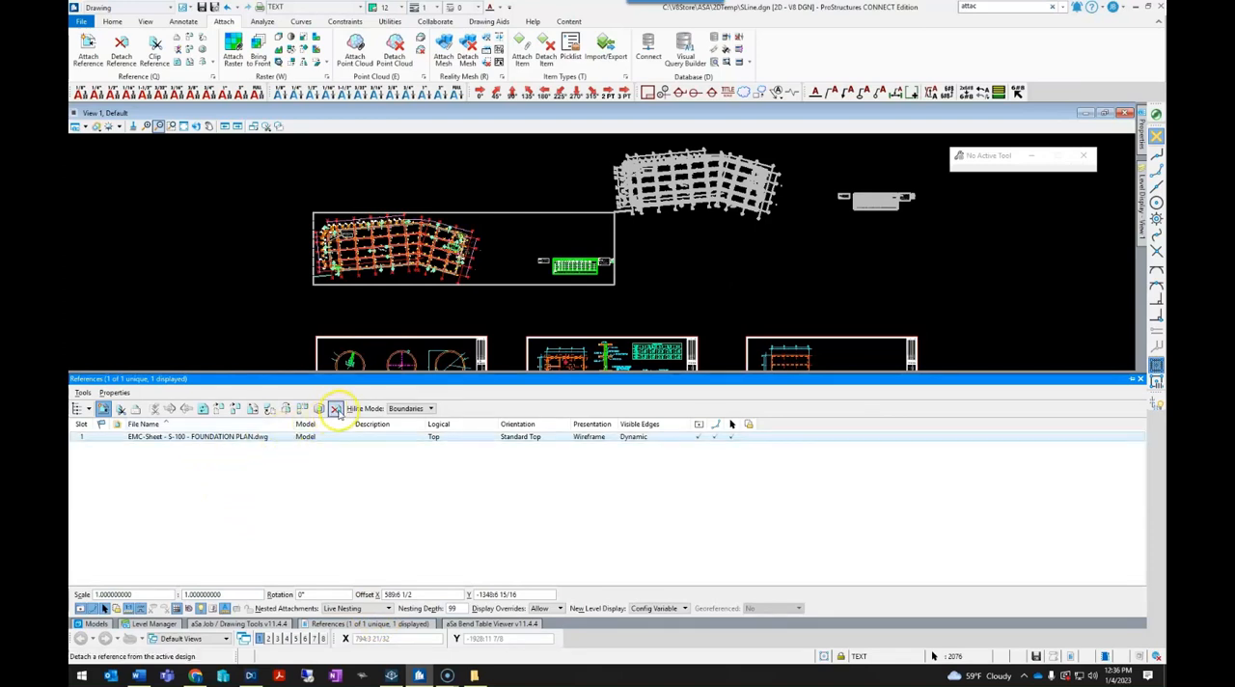
right_click(235, 440)
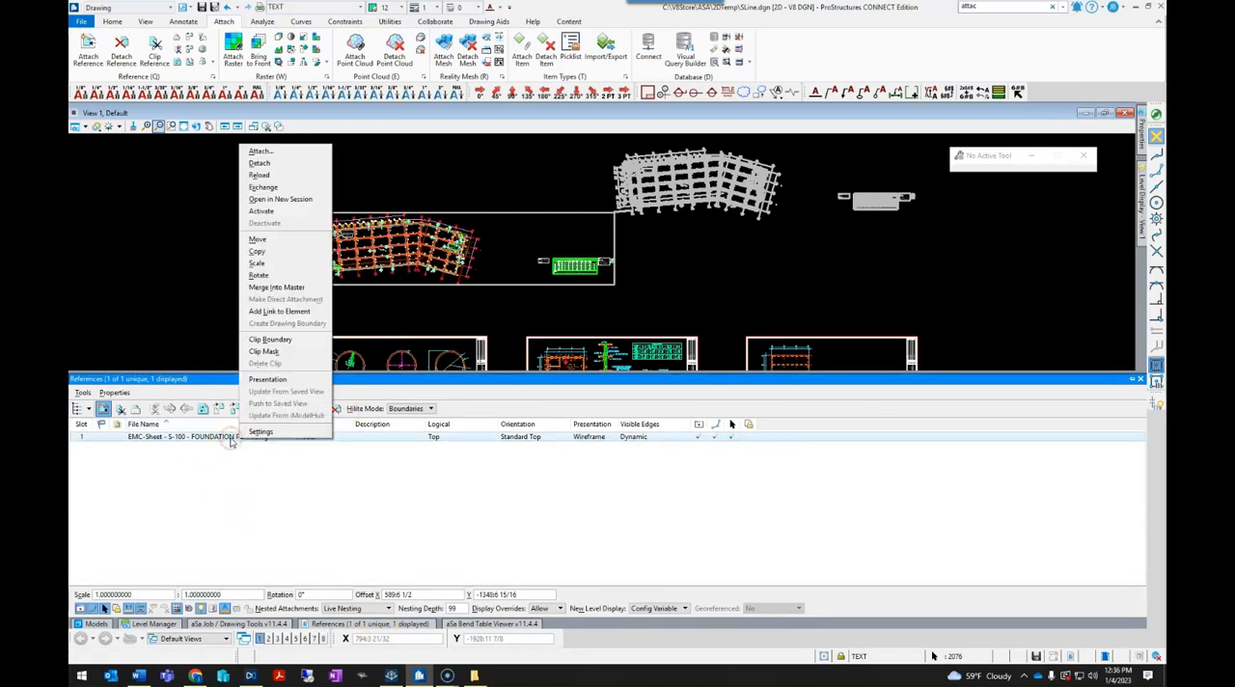
click(270, 164)
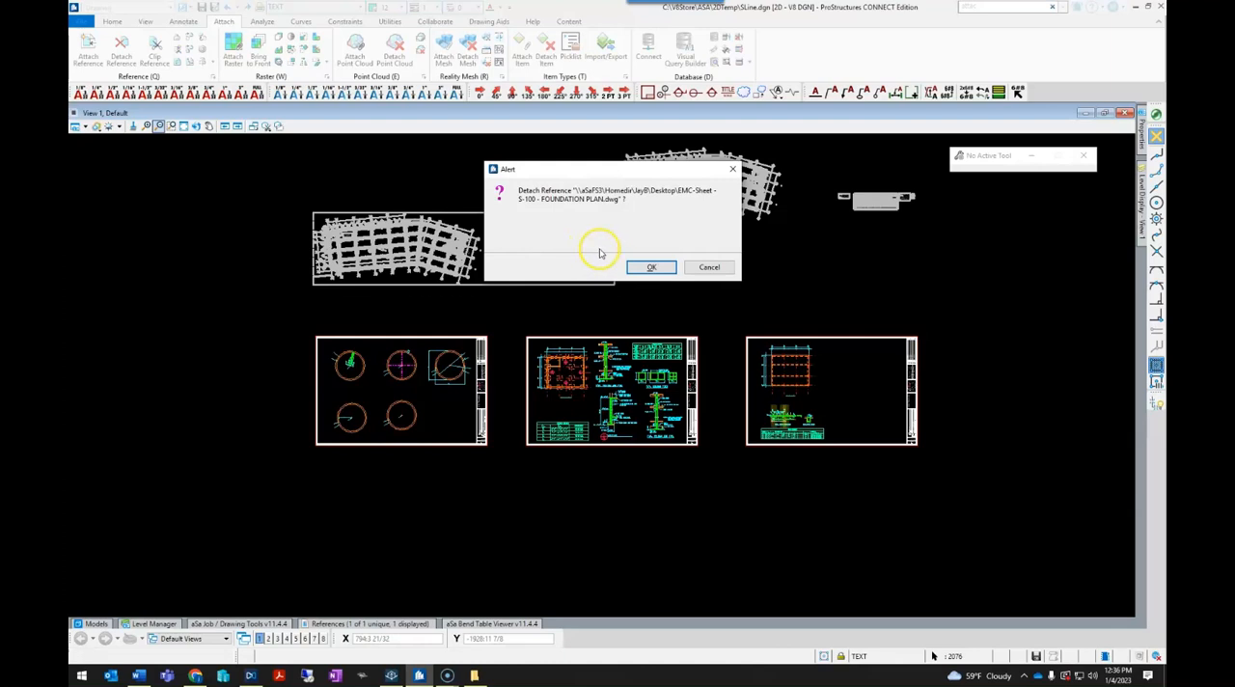
click(643, 267)
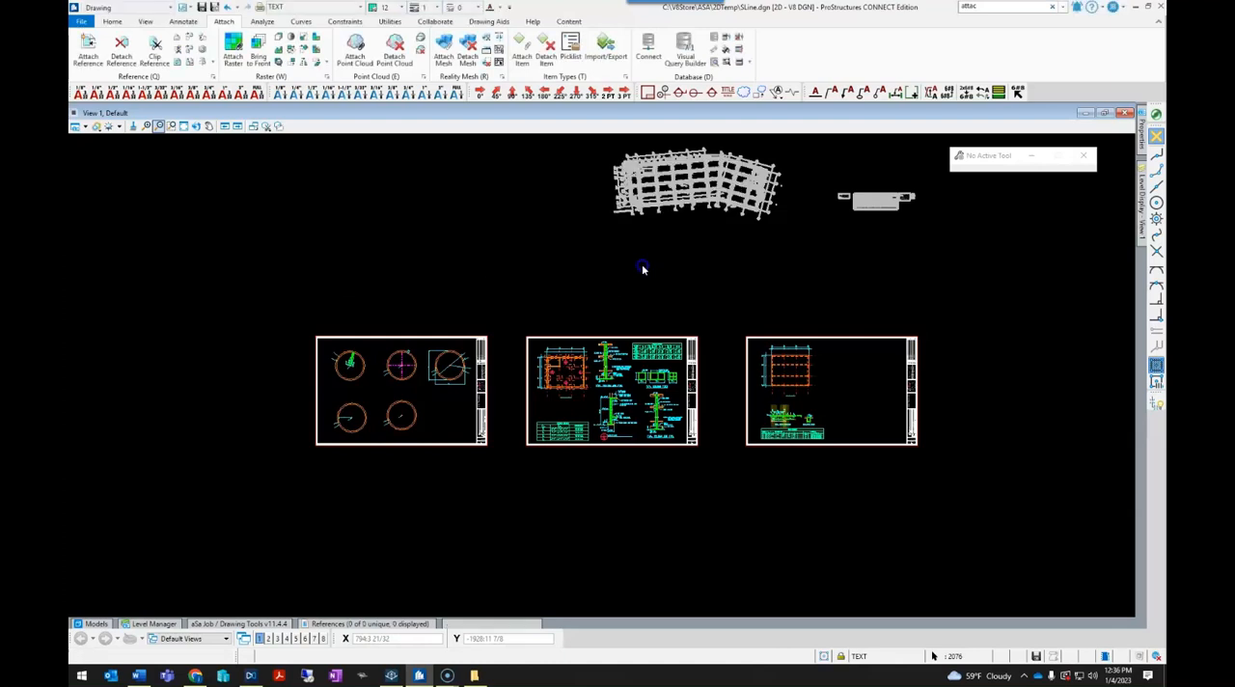
- Return to element selection, deselect the copied foundation plan and examine its linework up close
right_click(572, 267)
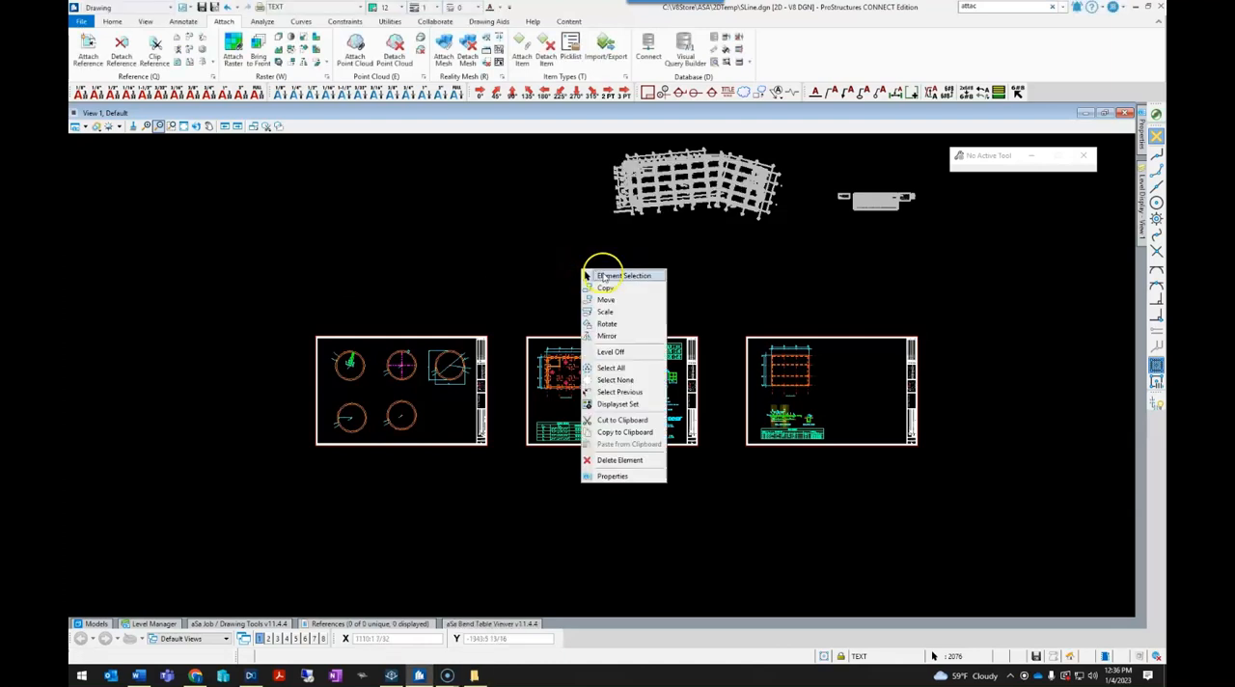
click(598, 276)
click(670, 166)
scroll(671, 168, up, 5)
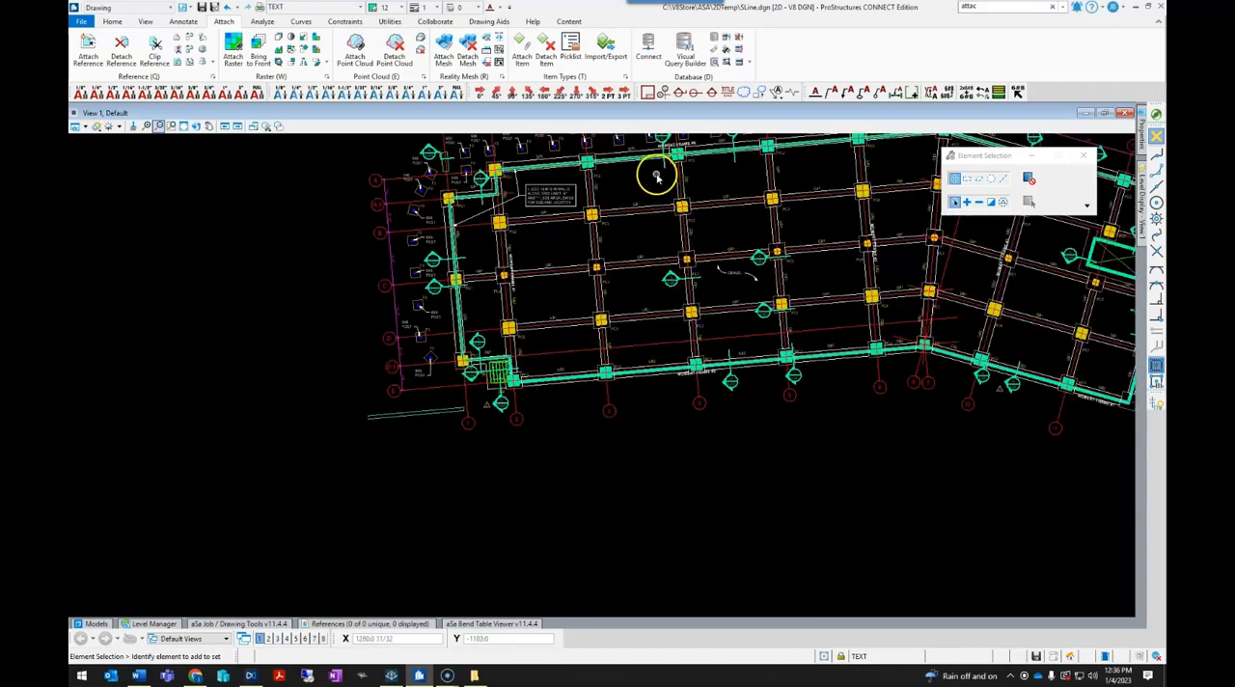
middle_drag(652, 176, 576, 334)
middle_drag(664, 336, 514, 312)
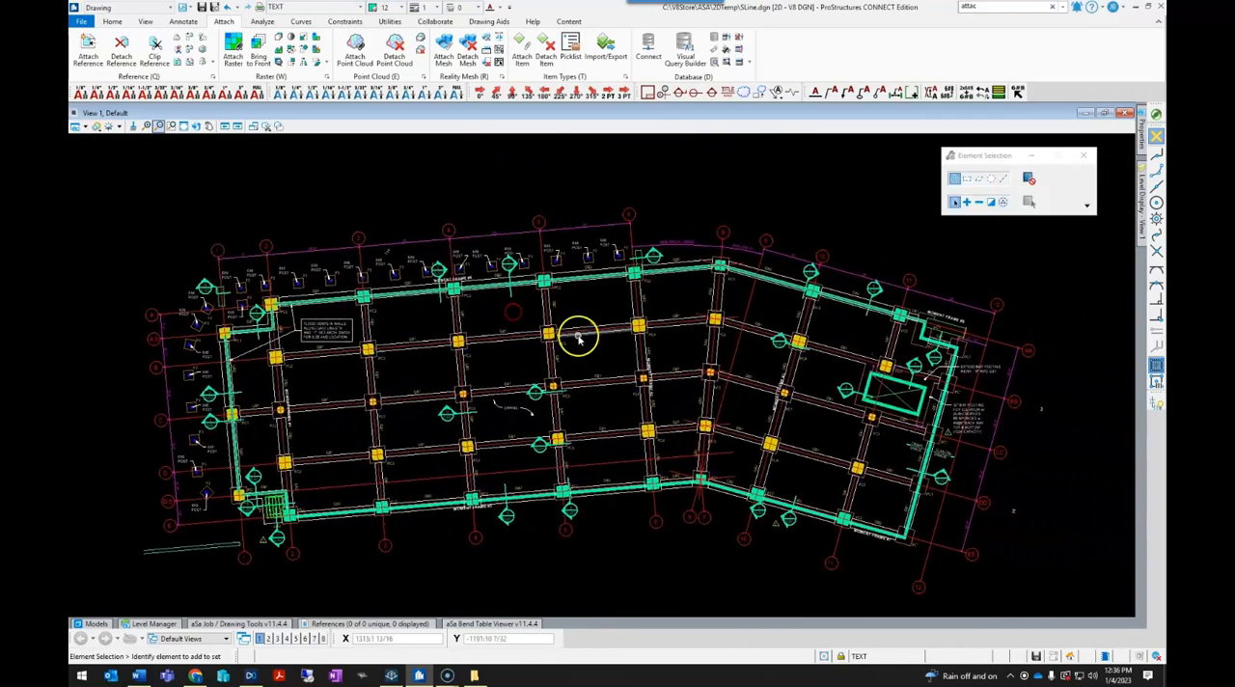